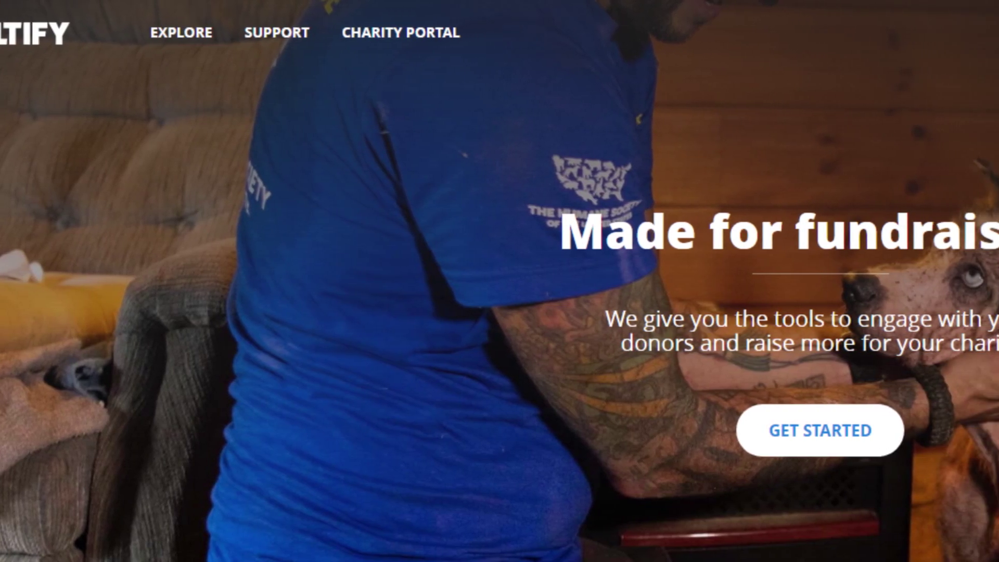
Look over the charities on the Tiltify homepage, then start a new fundraiser with GET STARTED.
click(904, 33)
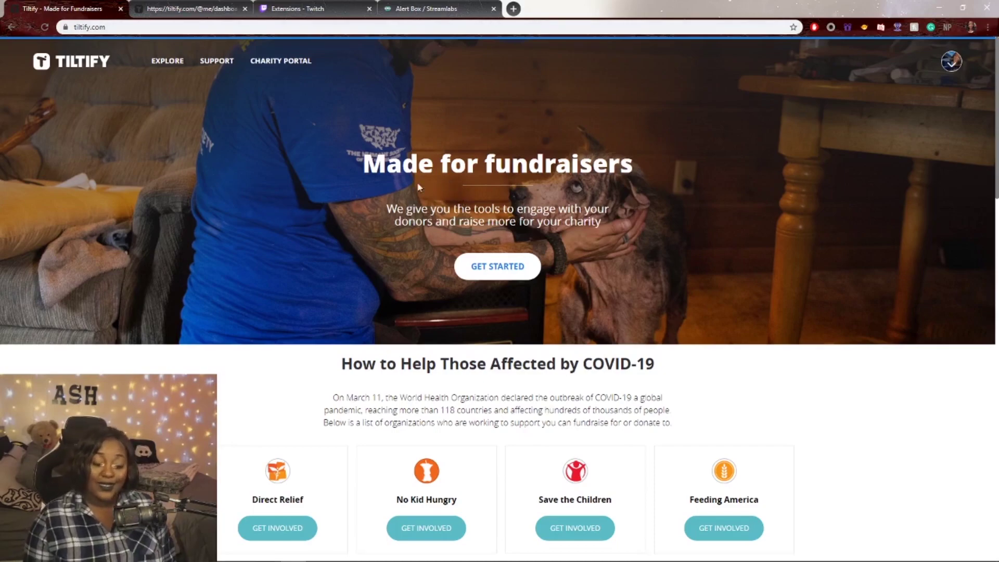
scroll(526, 316, down, 10)
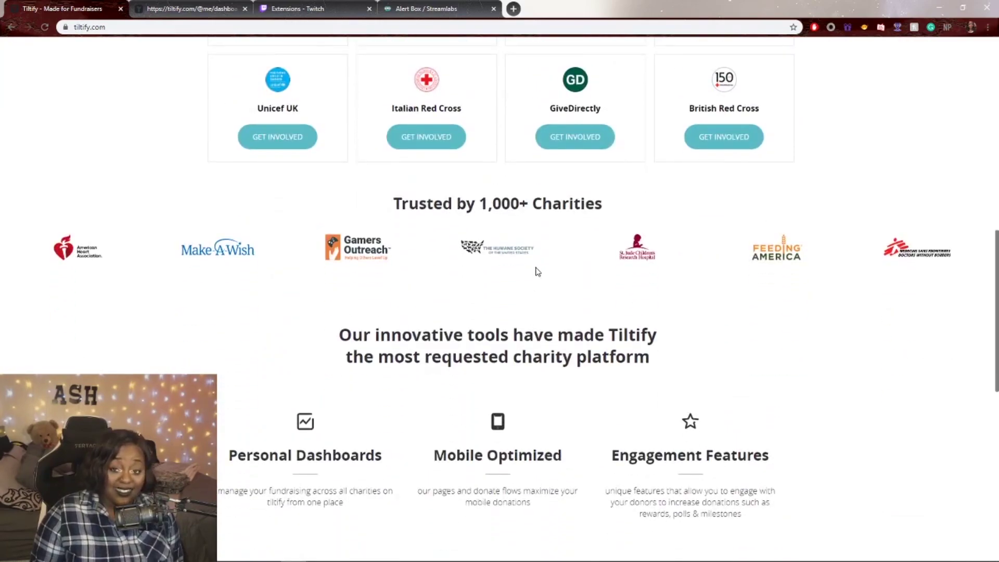
scroll(535, 272, up, 10)
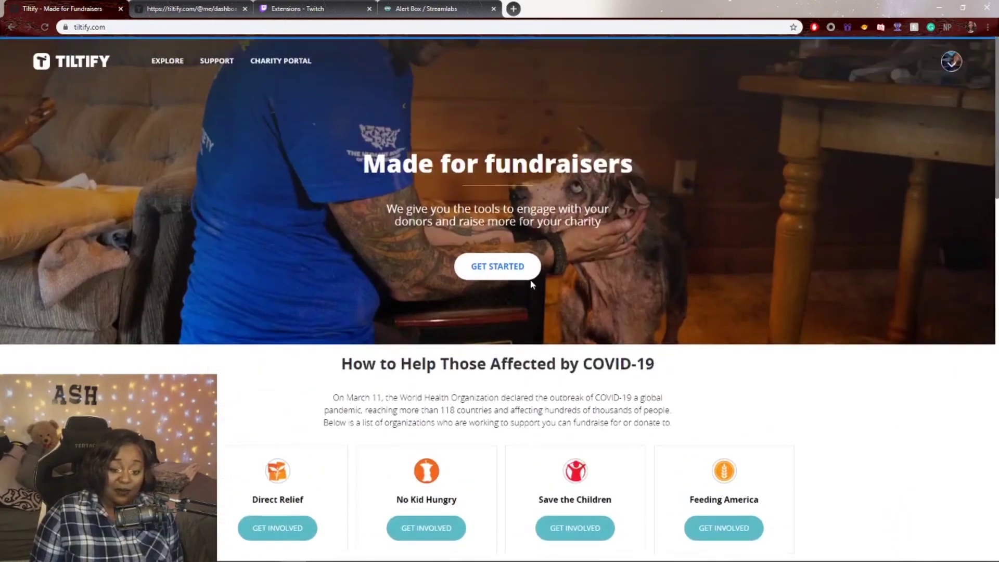
click(529, 276)
Search the causes for 'DIRE', then trim the search text back.
click(448, 138)
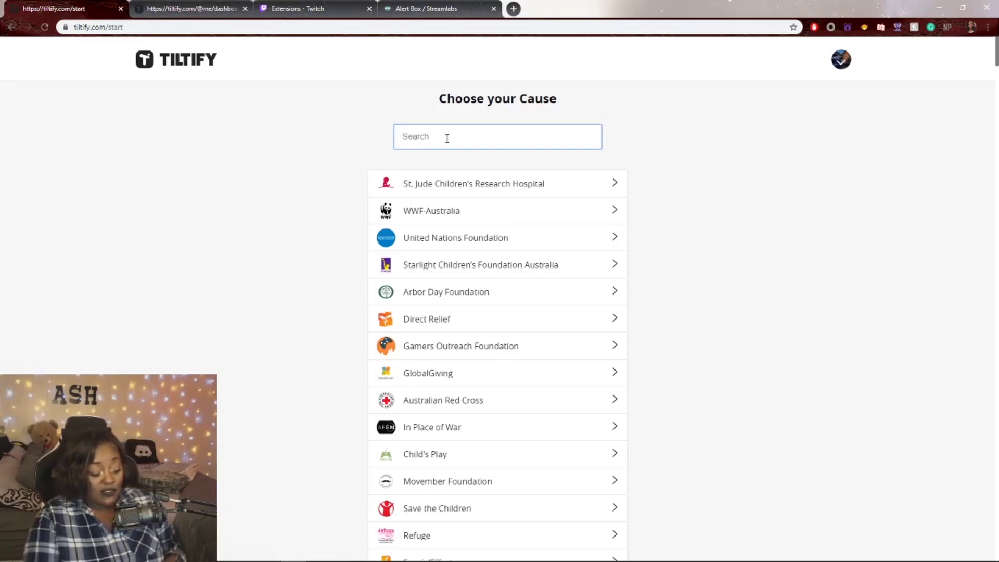
text(DIRE)
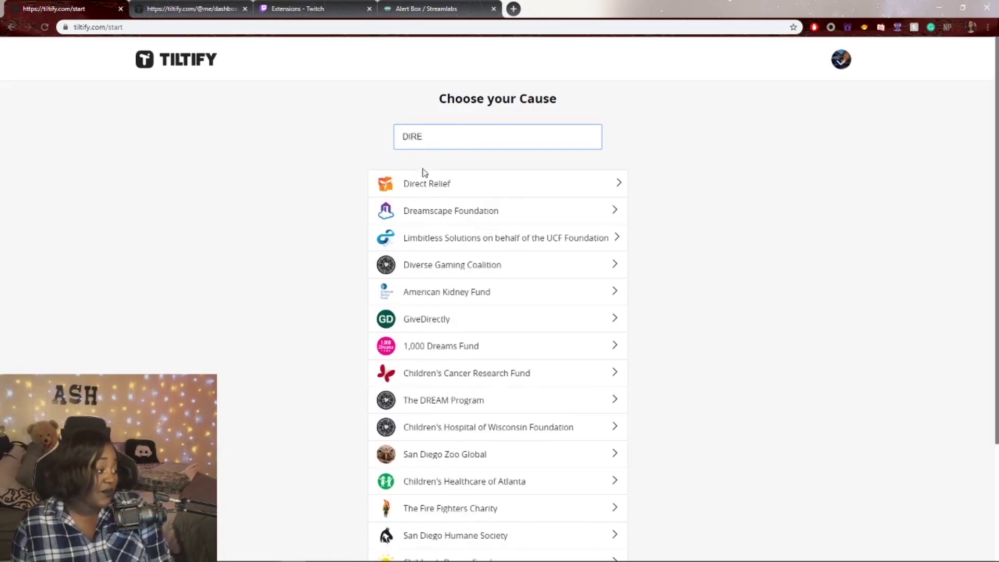
key(BackSpace)
key(BackSpace)
key(BackSpace)
key(BackSpace)
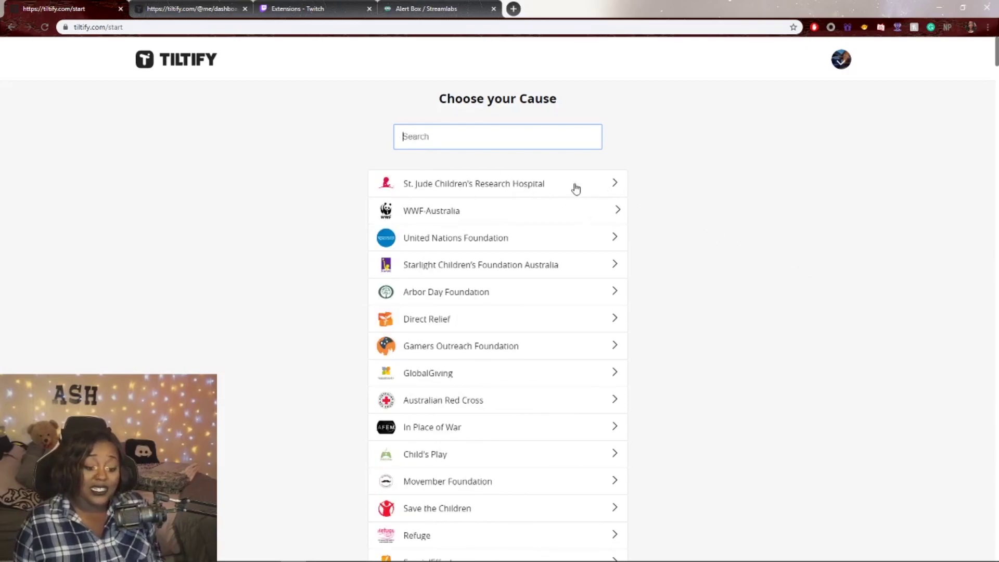
Scroll through the long charity list, then go back to the Tiltify homepage.
scroll(560, 193, down, 4)
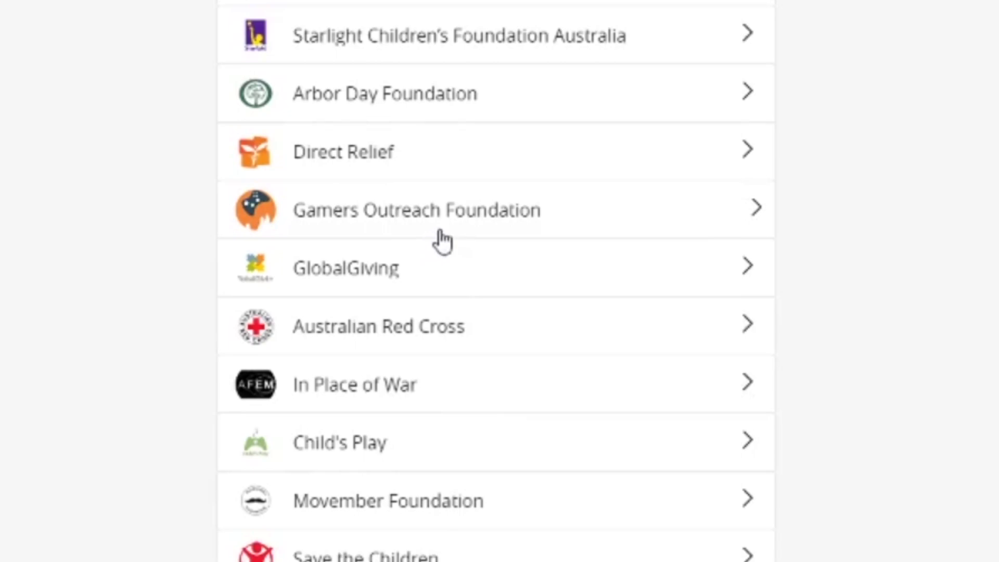
scroll(441, 240, down, 10)
scroll(430, 252, down, 15)
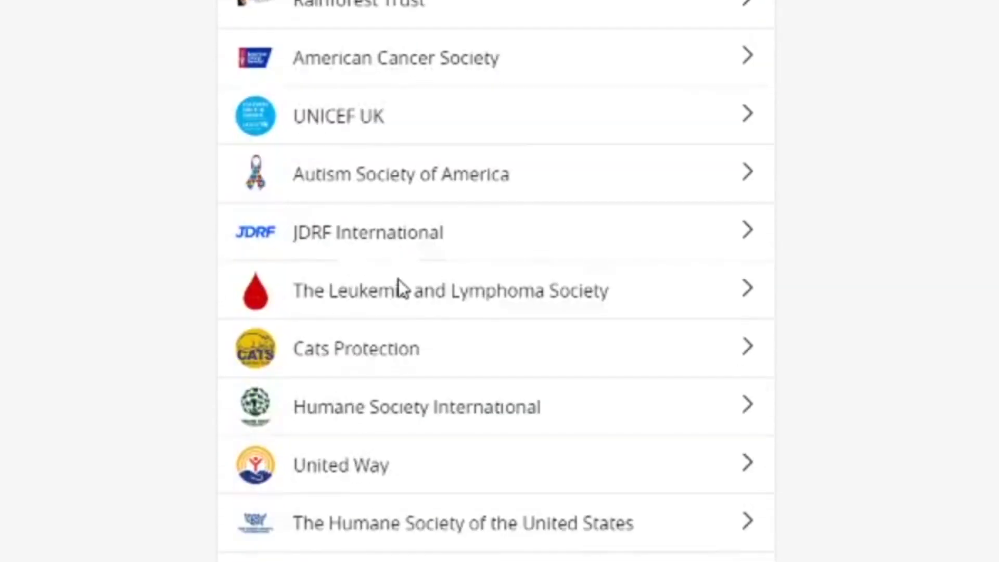
scroll(401, 291, down, 5)
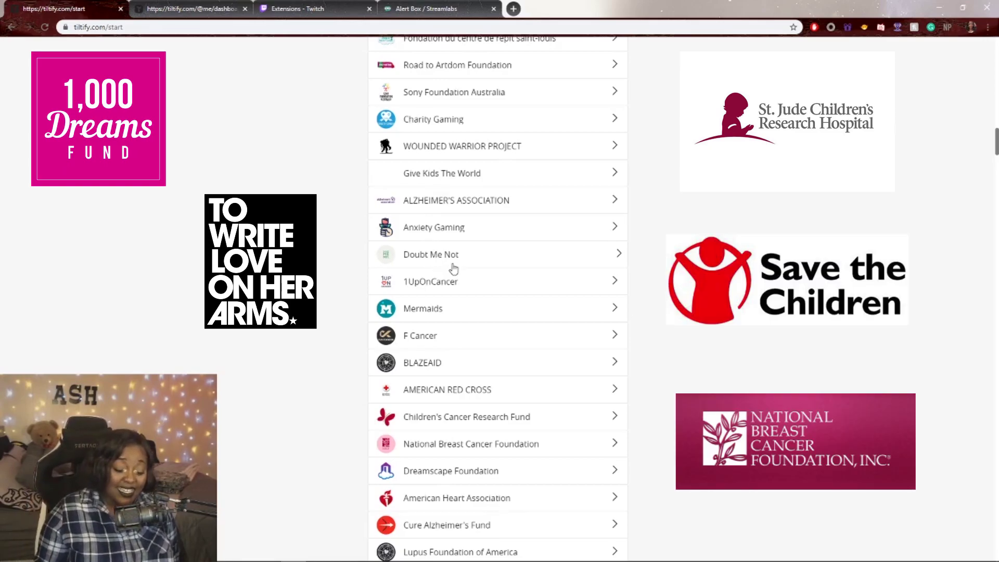
scroll(531, 181, down, 10)
scroll(557, 192, down, 5)
scroll(572, 278, down, 4)
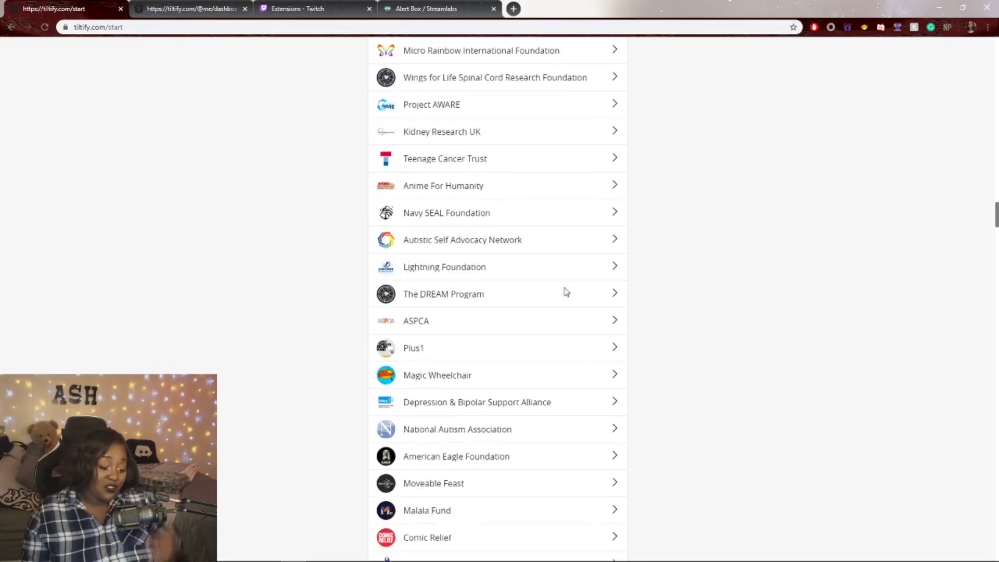
scroll(573, 286, up, 6)
scroll(594, 285, up, 20)
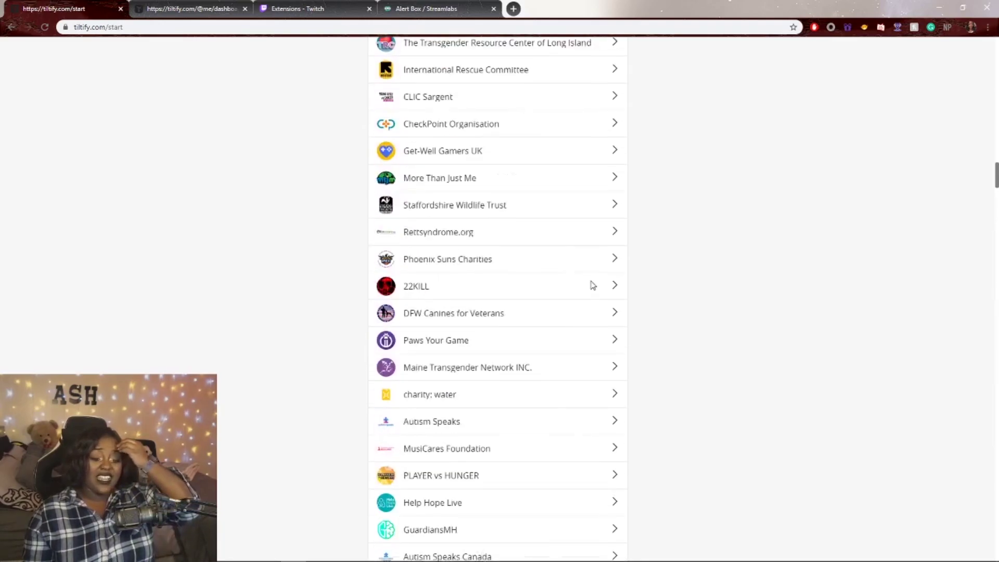
scroll(364, 154, up, 15)
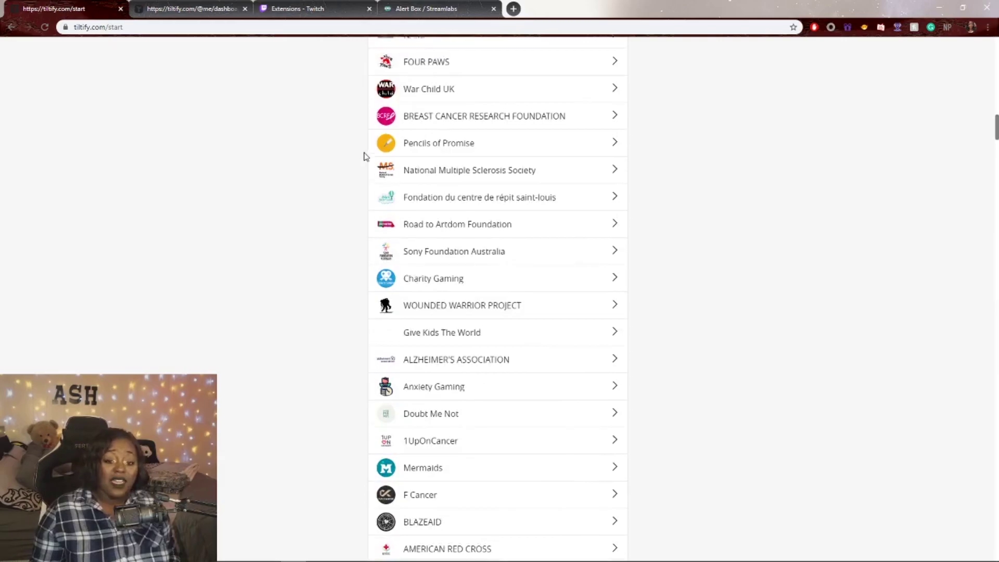
click(11, 28)
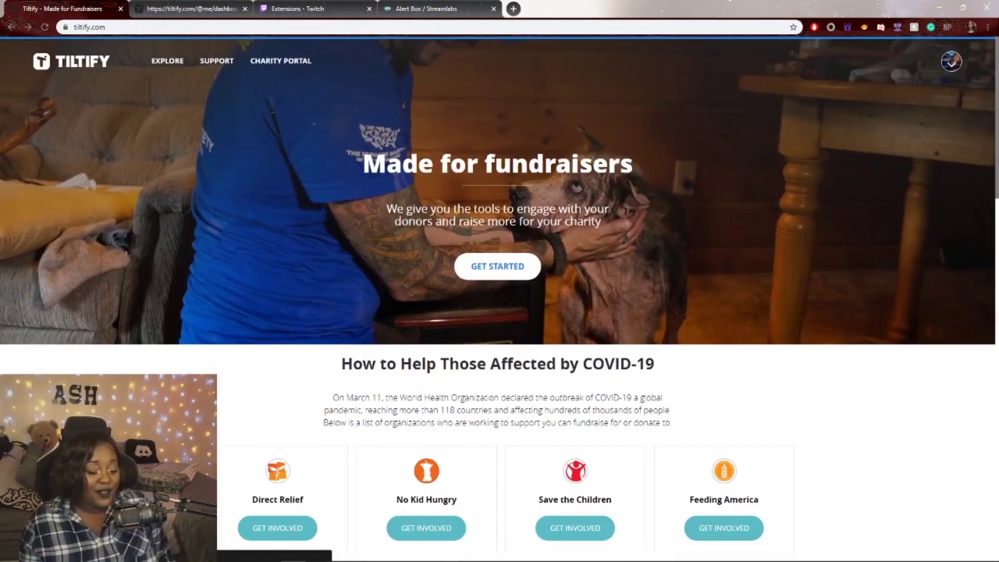
scroll(588, 474, down, 1)
click(587, 475)
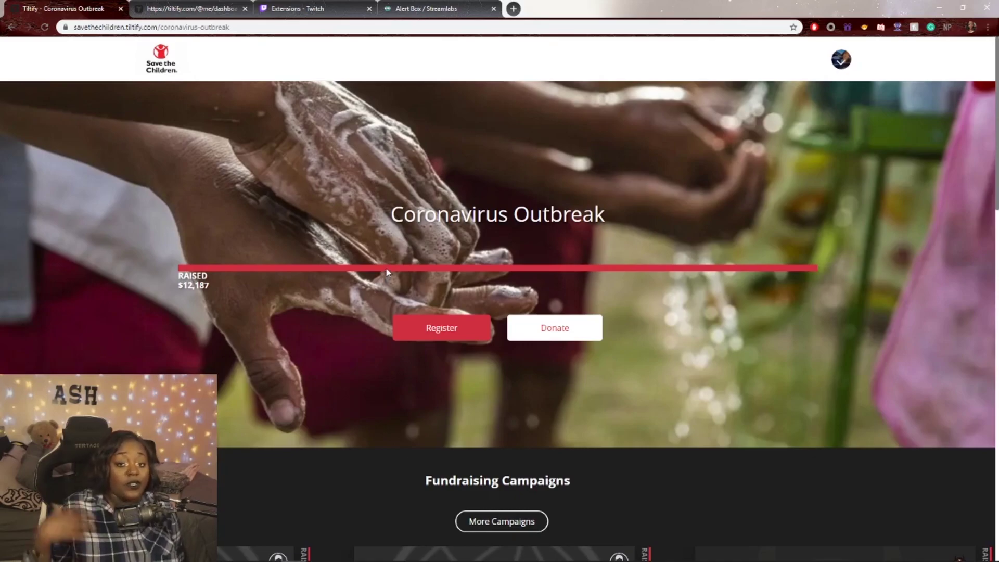
scroll(389, 364, down, 3)
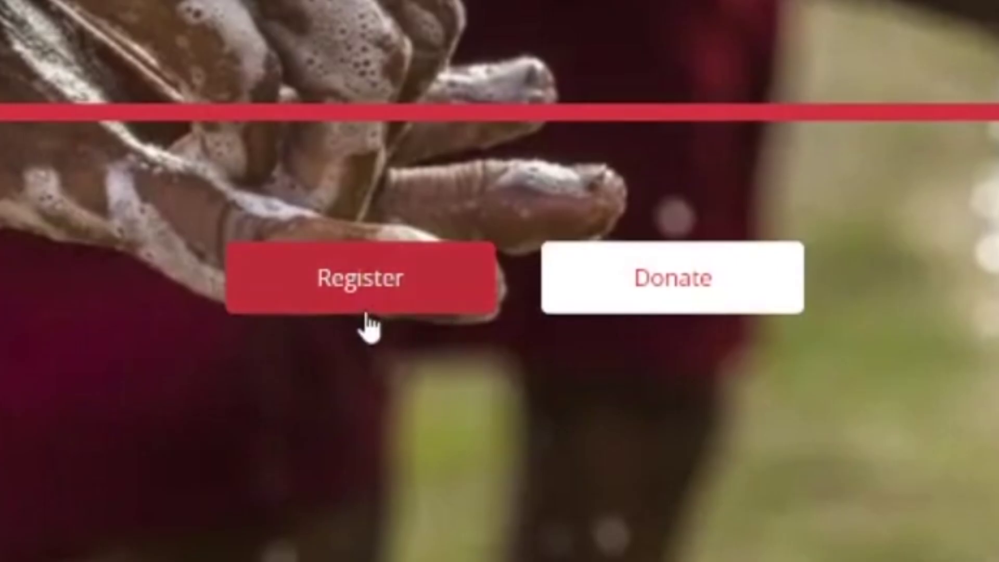
scroll(445, 186, up, 3)
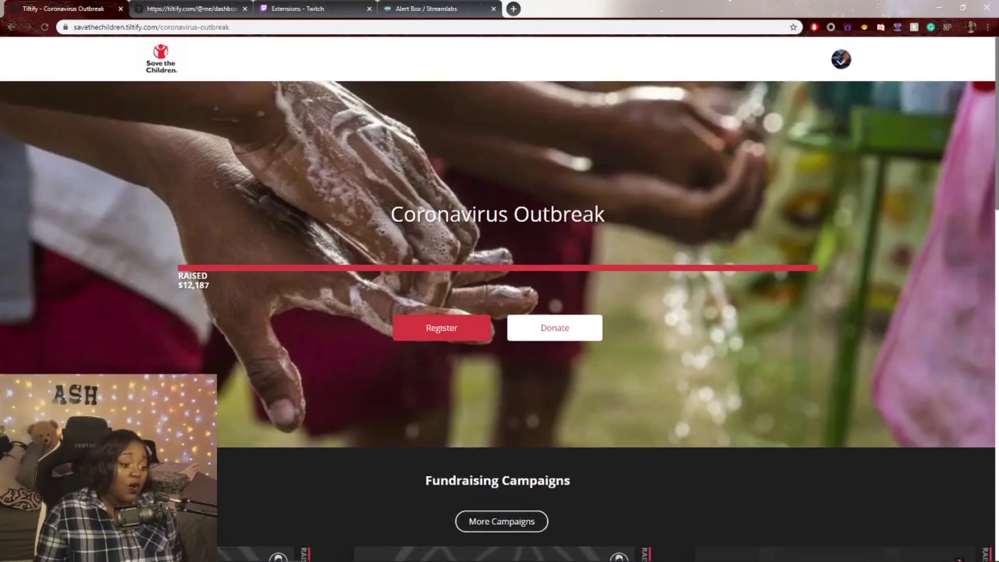
click(10, 26)
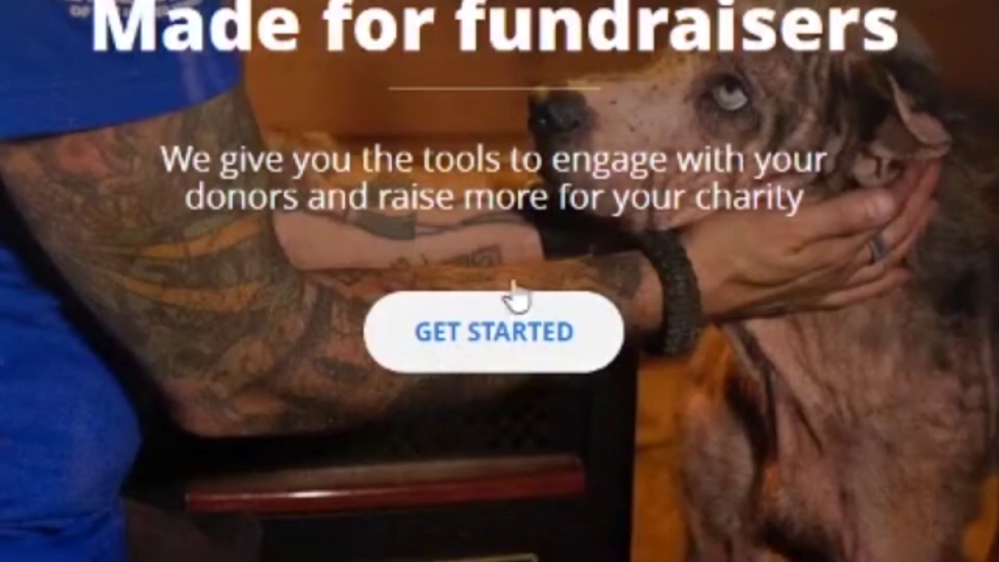
Start a fundraiser for Save the Children's Coronavirus Outbreak event.
click(495, 266)
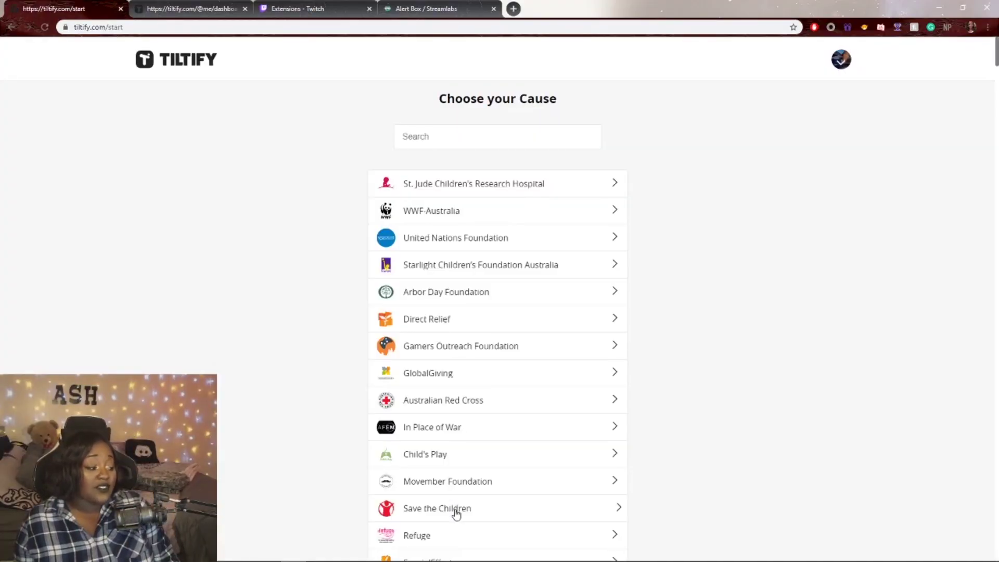
click(456, 514)
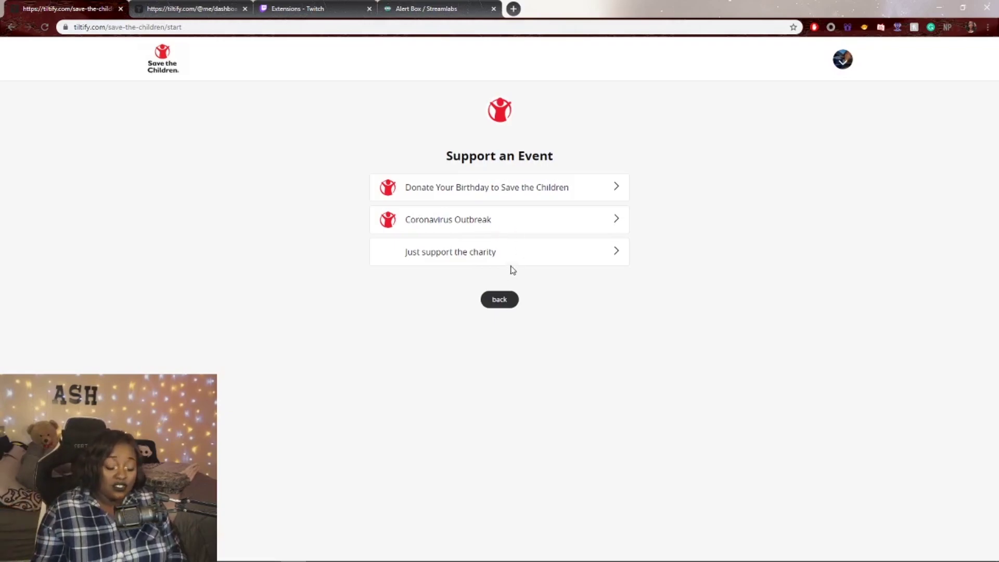
click(511, 223)
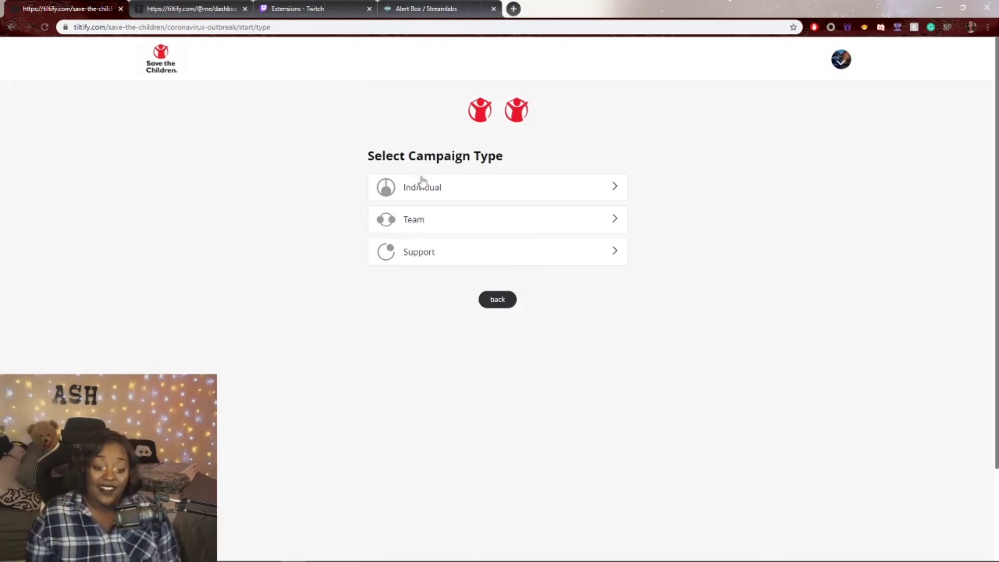
Review the Team and Support campaign options, then return to the campaign type choices.
click(426, 215)
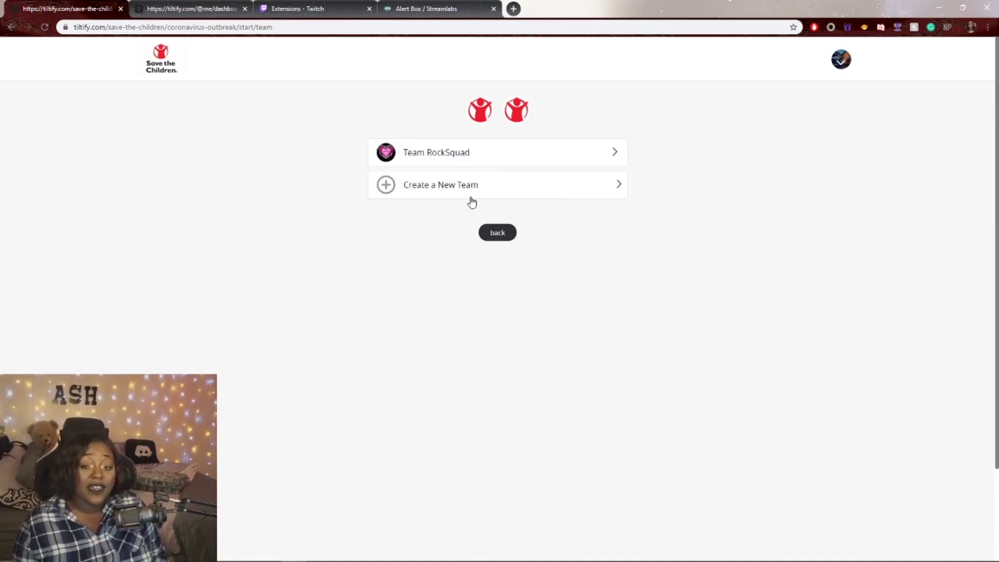
click(494, 233)
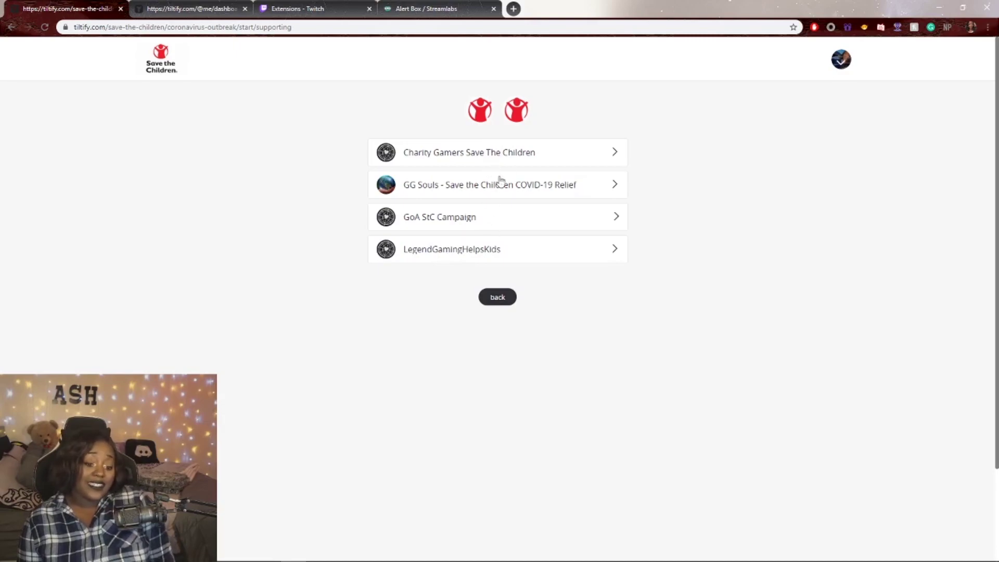
click(500, 303)
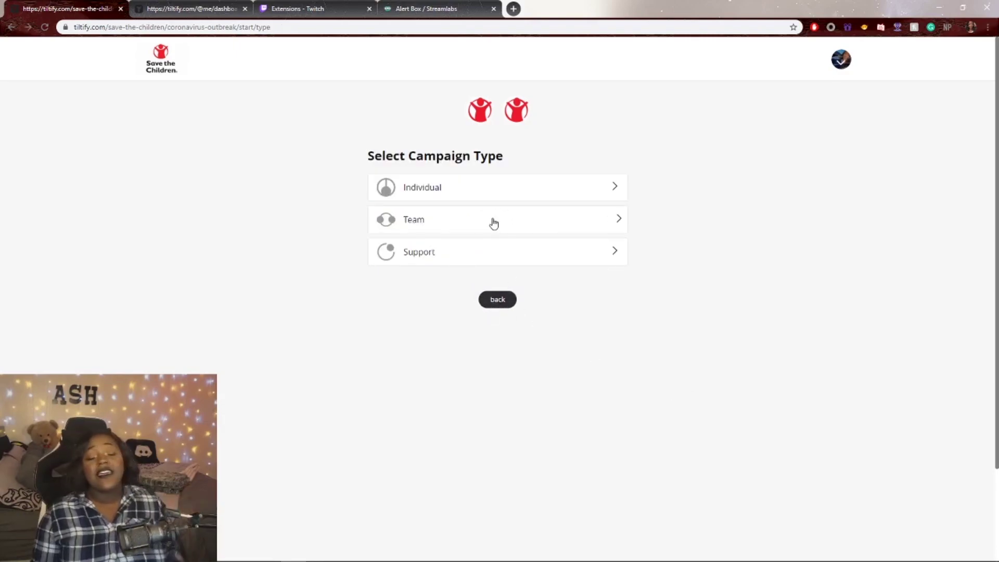
Start an individual campaign named 'STC for the fight of COVID!'.
click(519, 194)
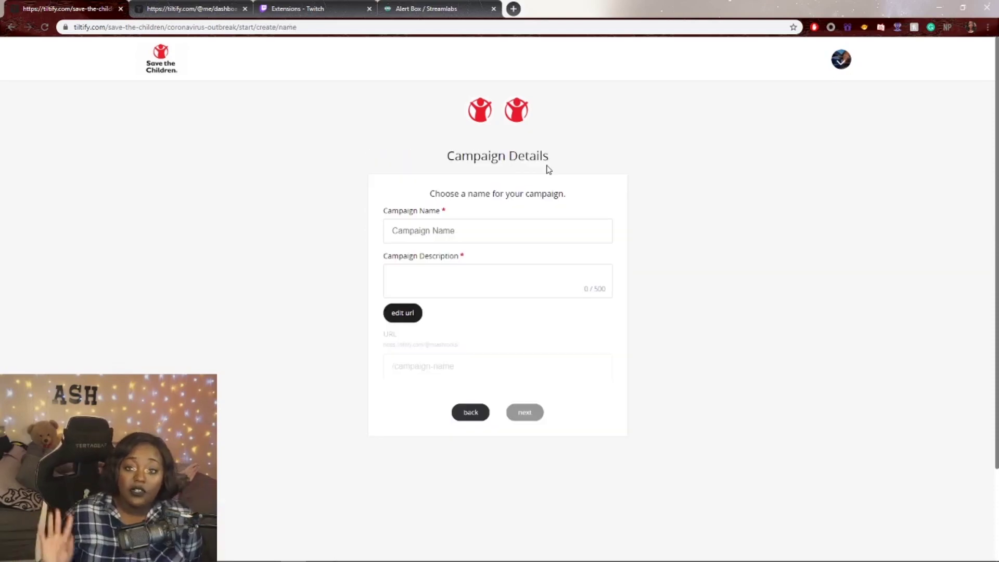
click(433, 230)
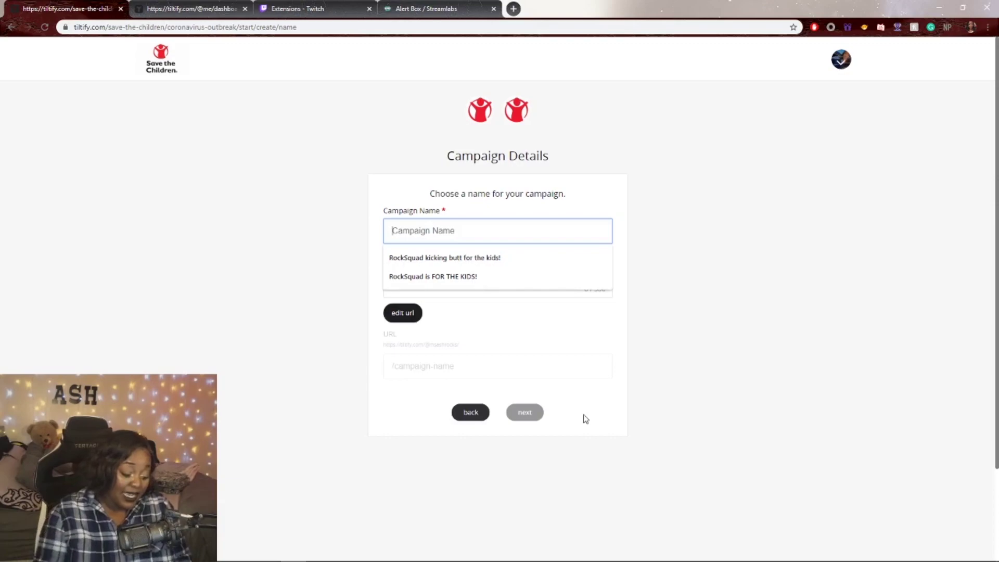
text(STC for C)
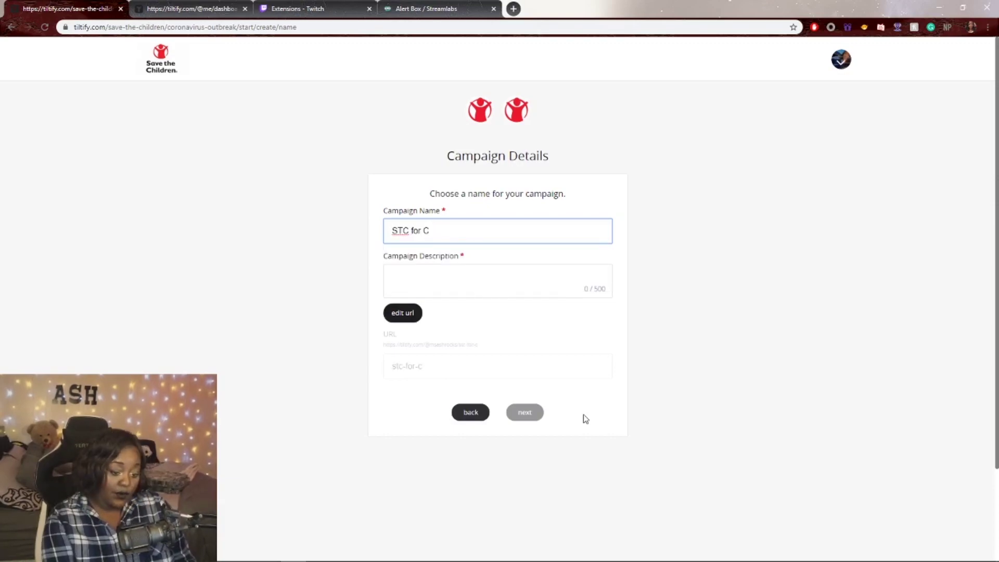
key(BackSpace)
text(the fi)
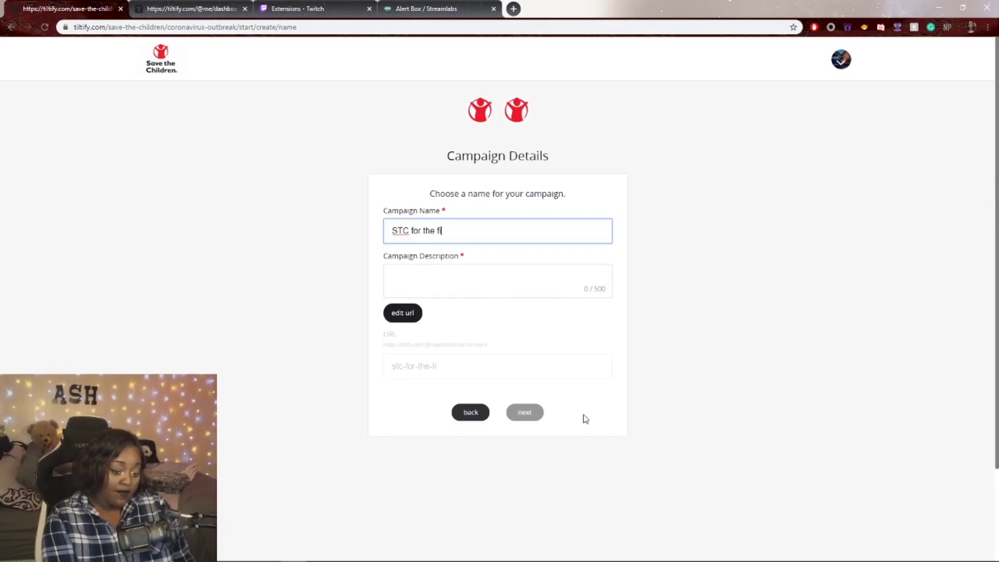
text(ght of COVID1)
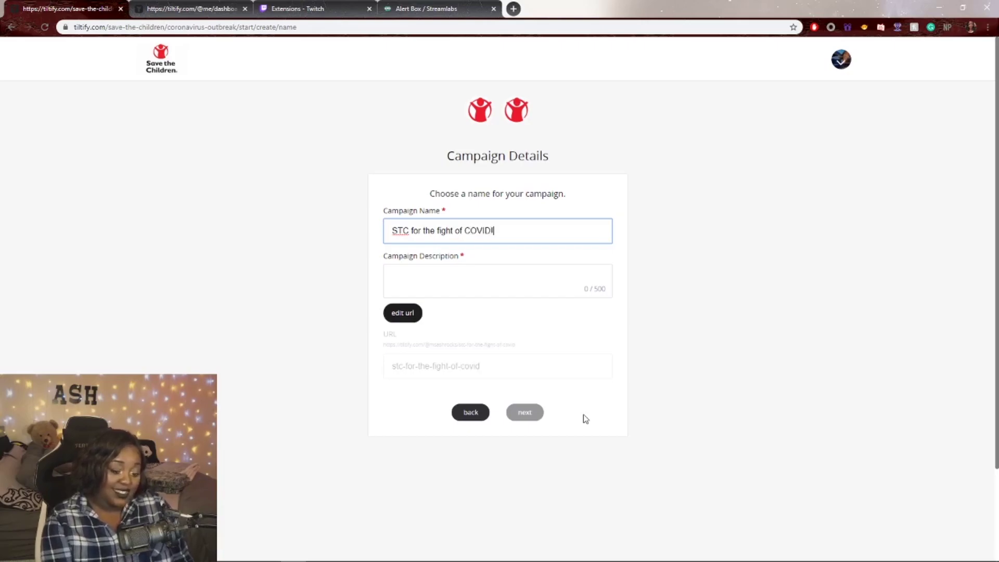
Copy the campaign name into the description and check the April 6–30, 2020 dates.
key(ctrl+a)
key(ctrl+c)
click(531, 281)
key(ctrl+v)
scroll(565, 388, up, 5)
scroll(565, 388, up, 1)
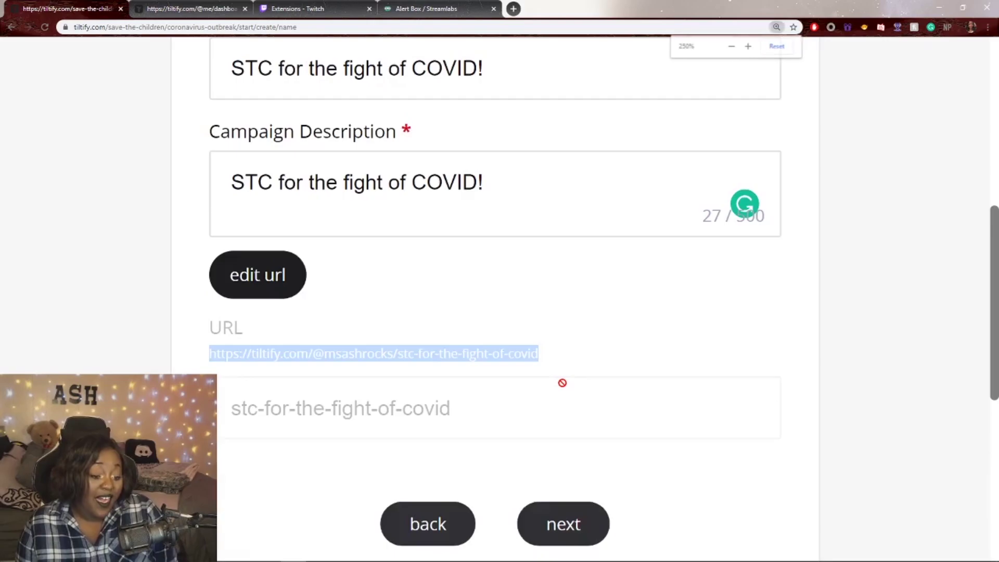
scroll(563, 388, down, 2)
scroll(557, 388, down, 3)
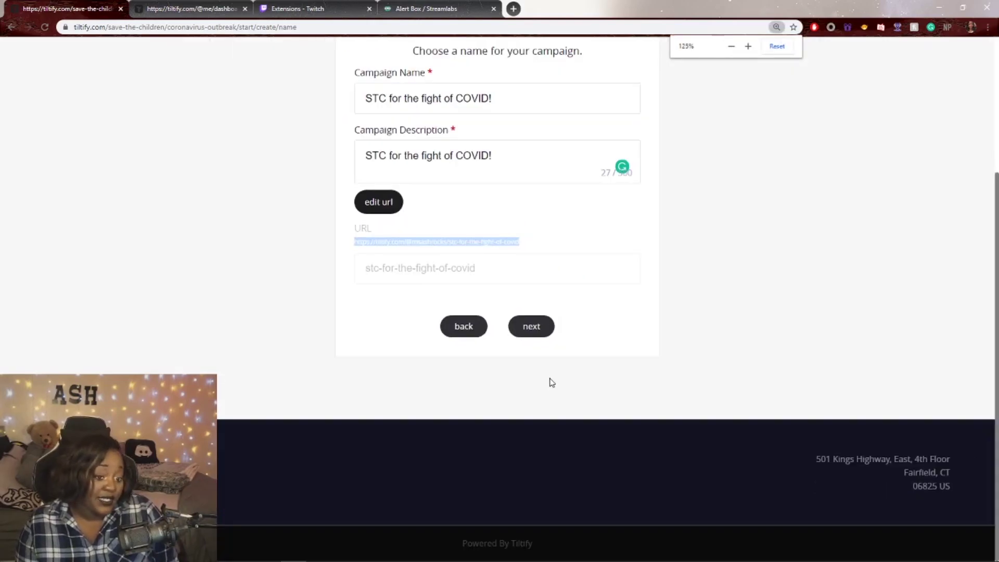
scroll(546, 380, up, 5)
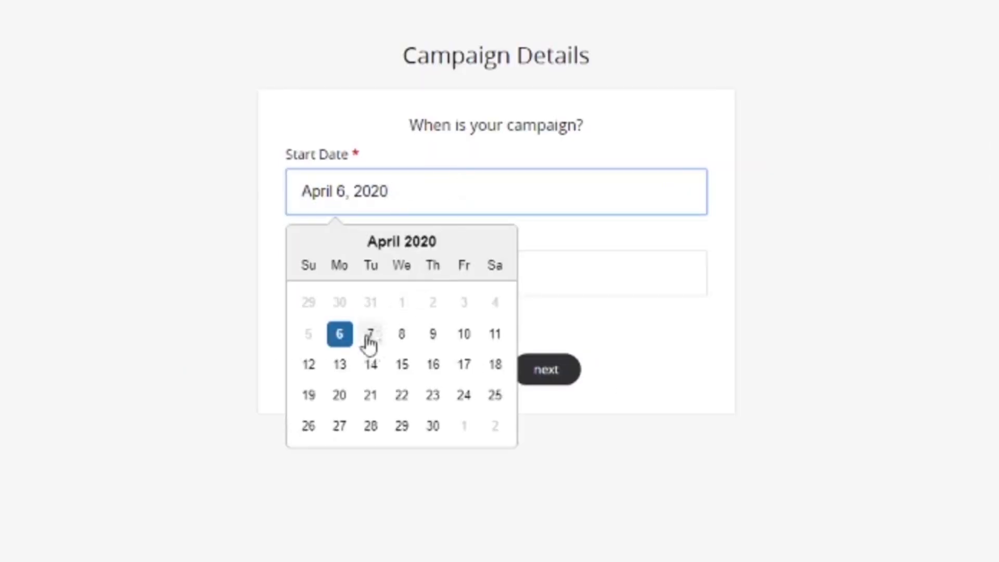
click(361, 331)
click(502, 290)
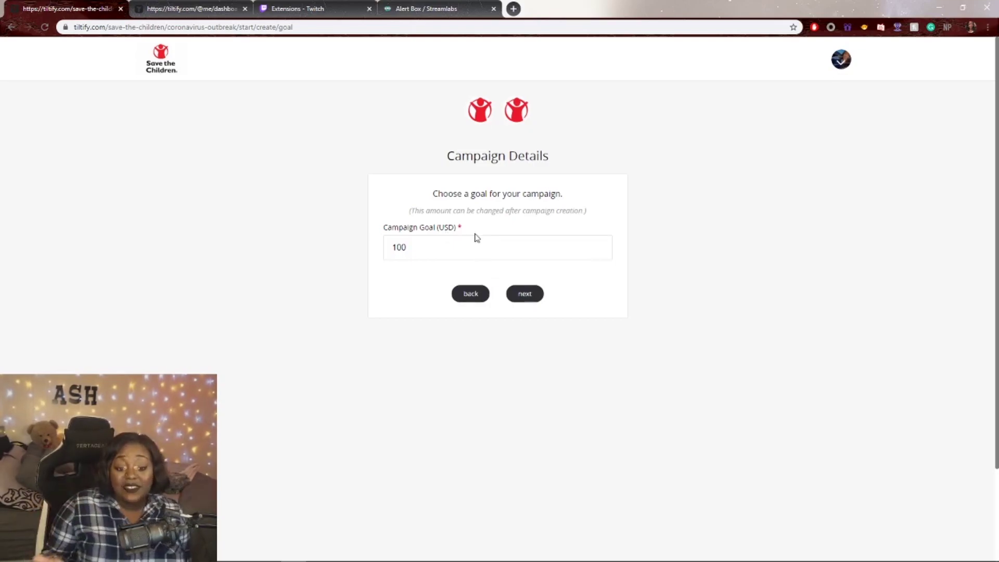
Enter a campaign goal of 100 USD and continue to the Summary page.
click(441, 251)
text(1000)
drag(441, 251, 365, 269)
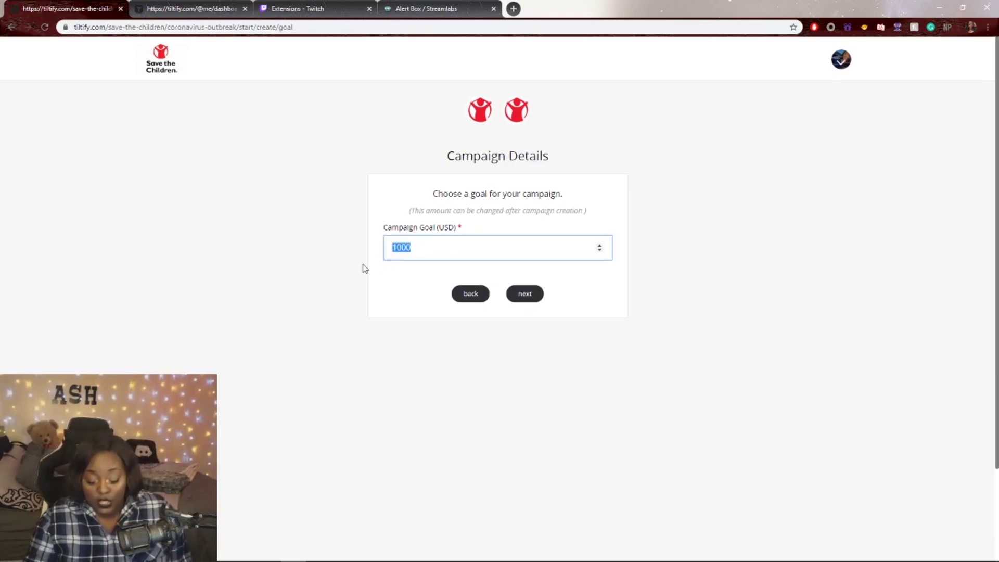
text(100)
key(BackSpace)
key(BackSpace)
key(BackSpace)
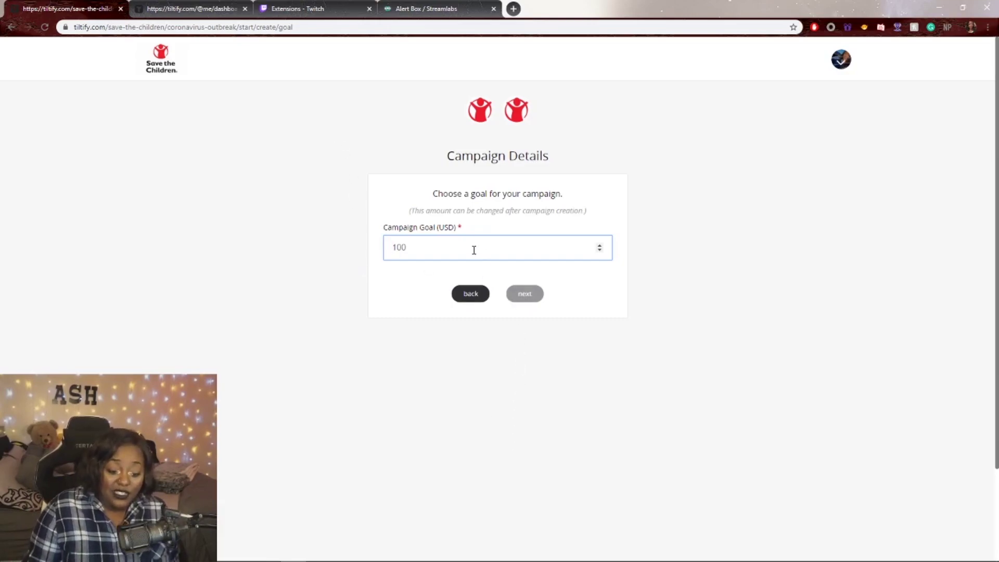
text(100)
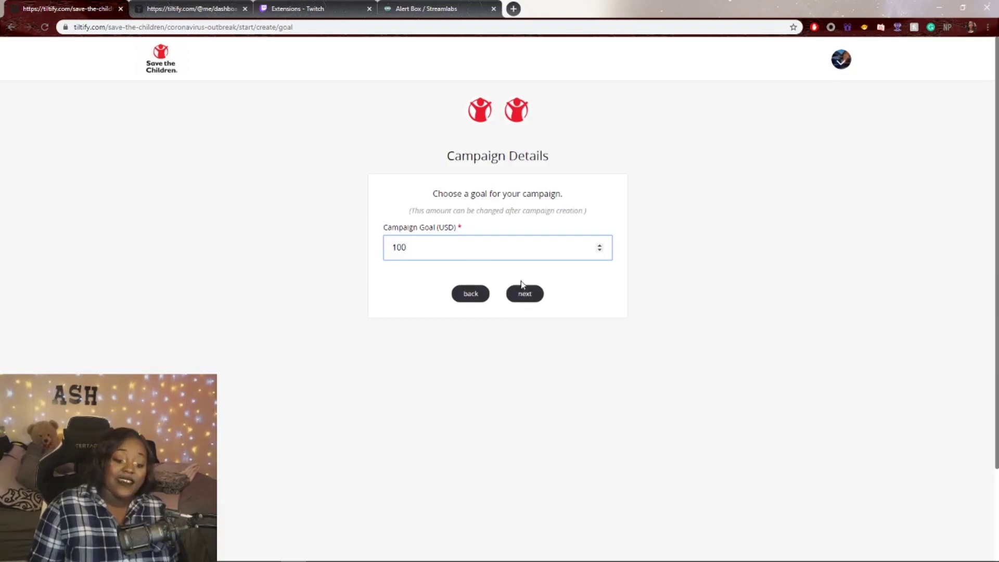
click(525, 295)
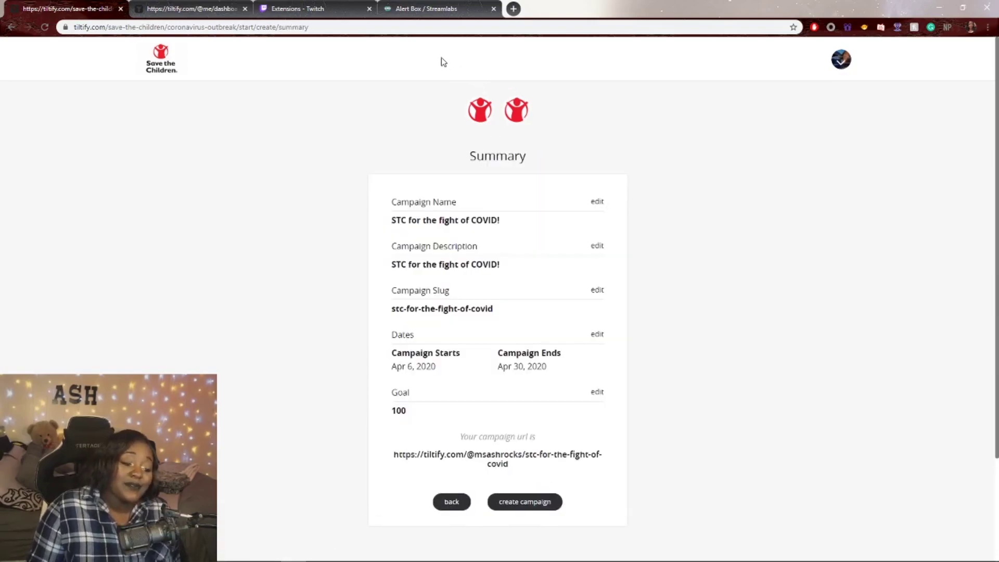
Scroll down the campaign Summary page to review its details.
scroll(454, 203, down, 1)
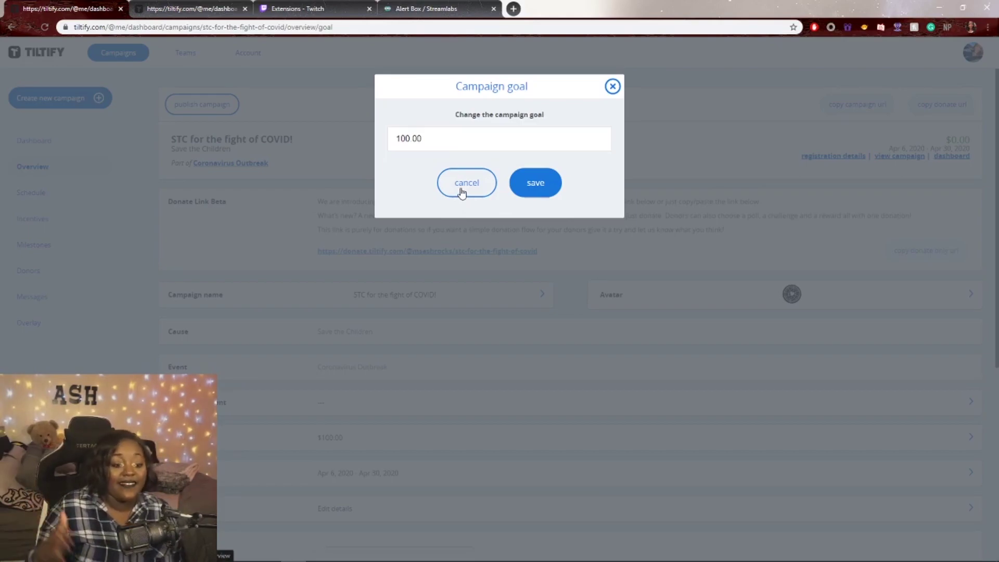
Try a 1,000.00 goal, then discard the change so the goal stays at $100.00.
drag(416, 138, 357, 158)
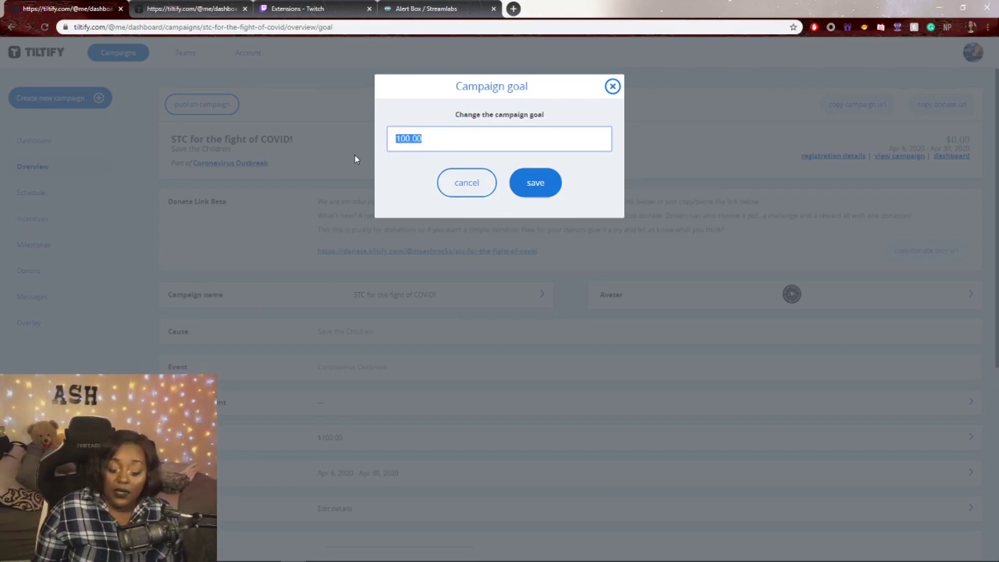
text(0.0100000)
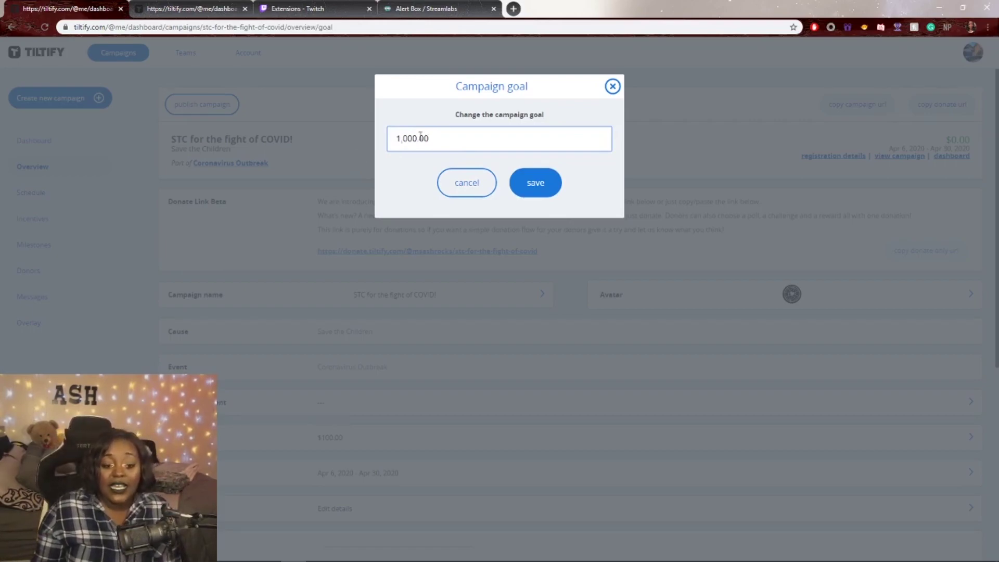
drag(437, 134, 372, 156)
key(Return)
click(32, 140)
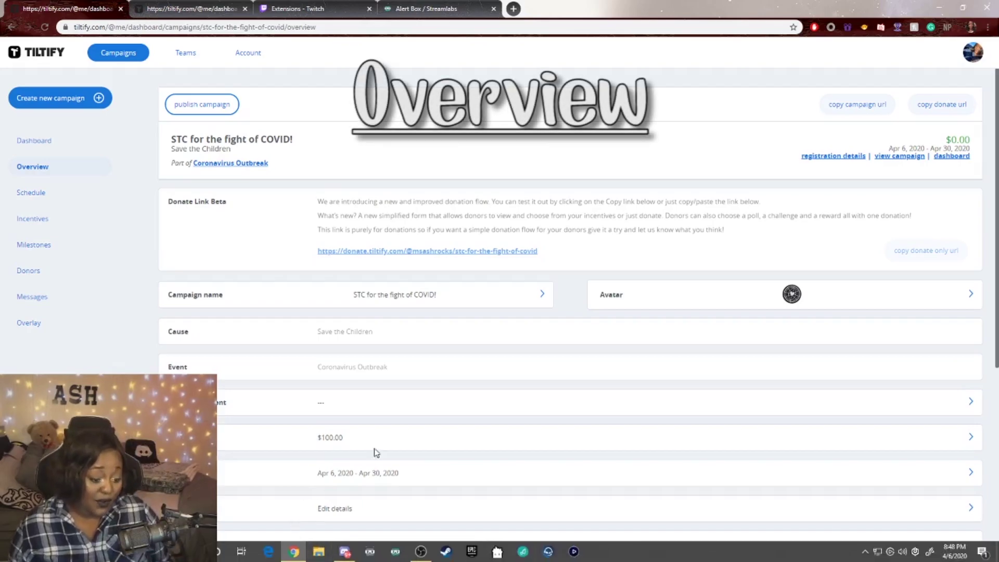
Browse the manual Twitch media types under Add Media and close the dialog without adding any.
scroll(397, 337, down, 2)
scroll(397, 338, down, 3)
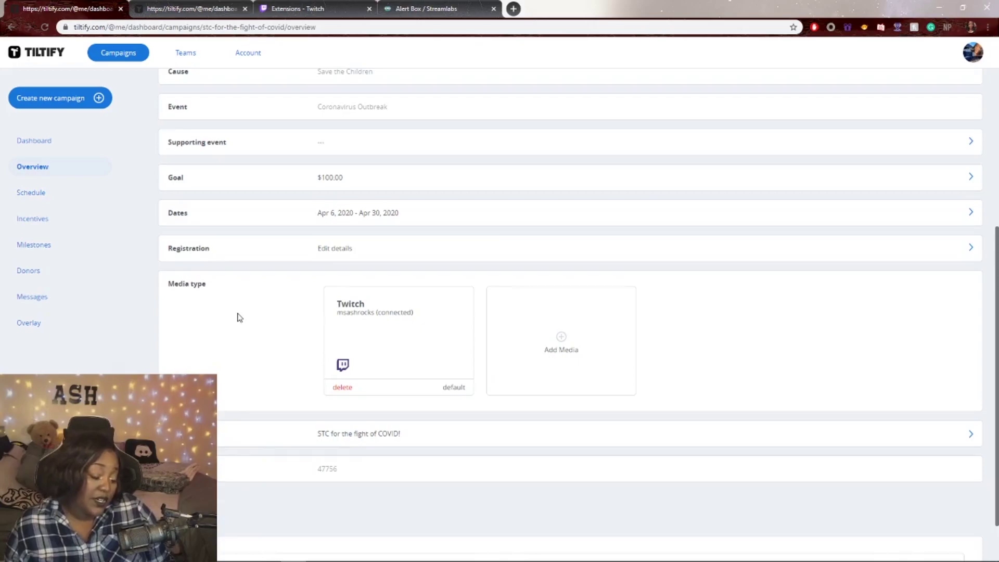
click(557, 345)
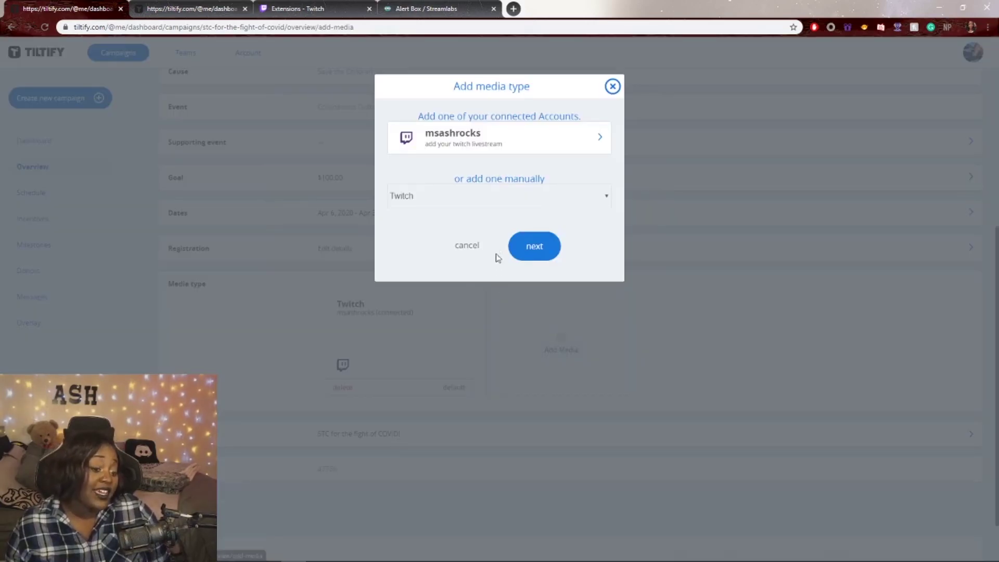
click(521, 202)
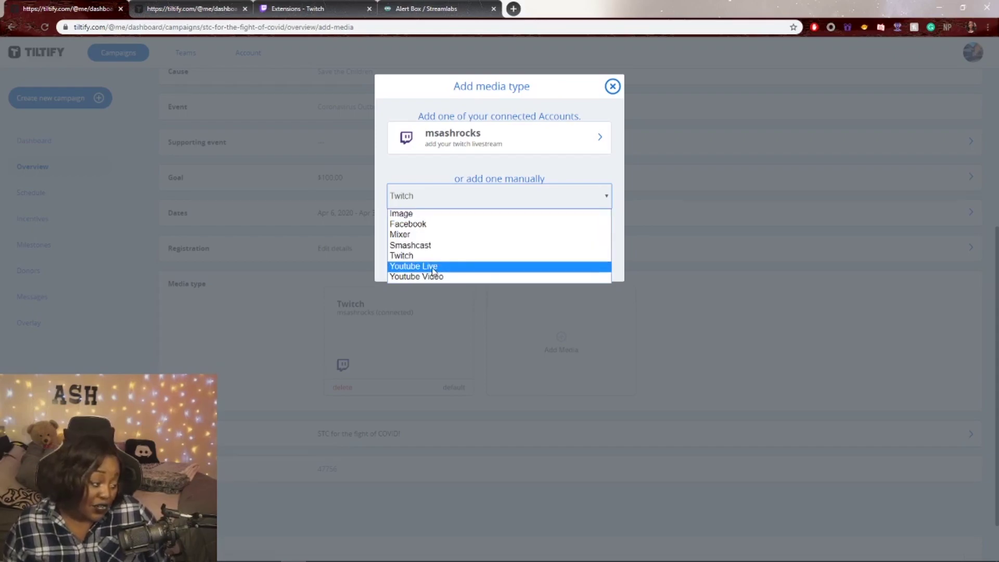
click(246, 317)
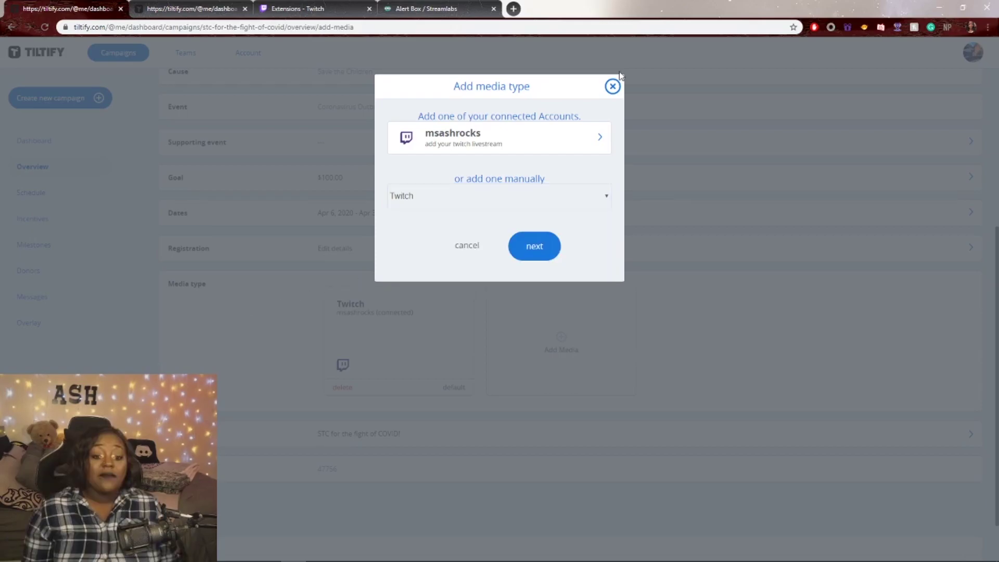
click(614, 87)
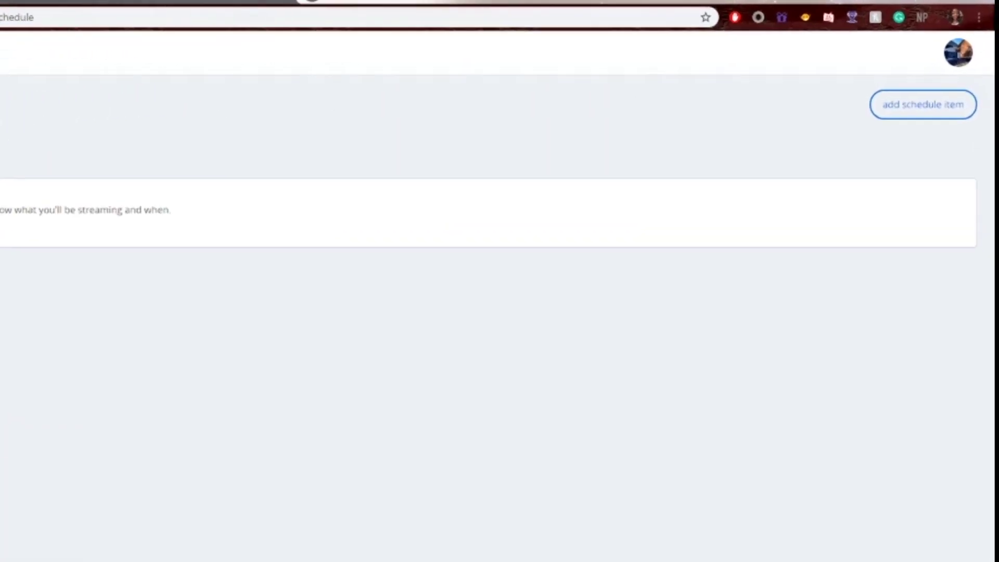
click(900, 110)
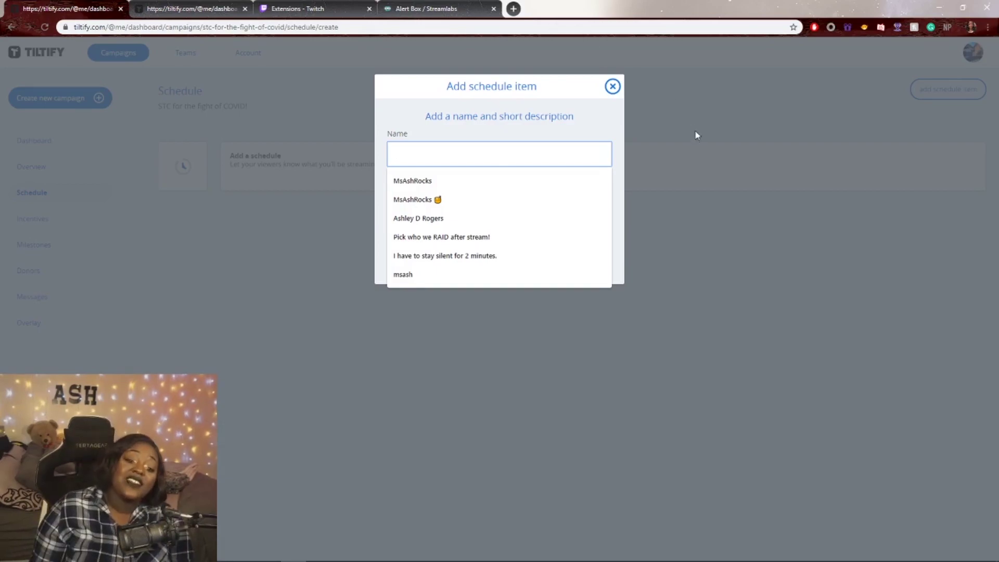
click(616, 92)
click(613, 86)
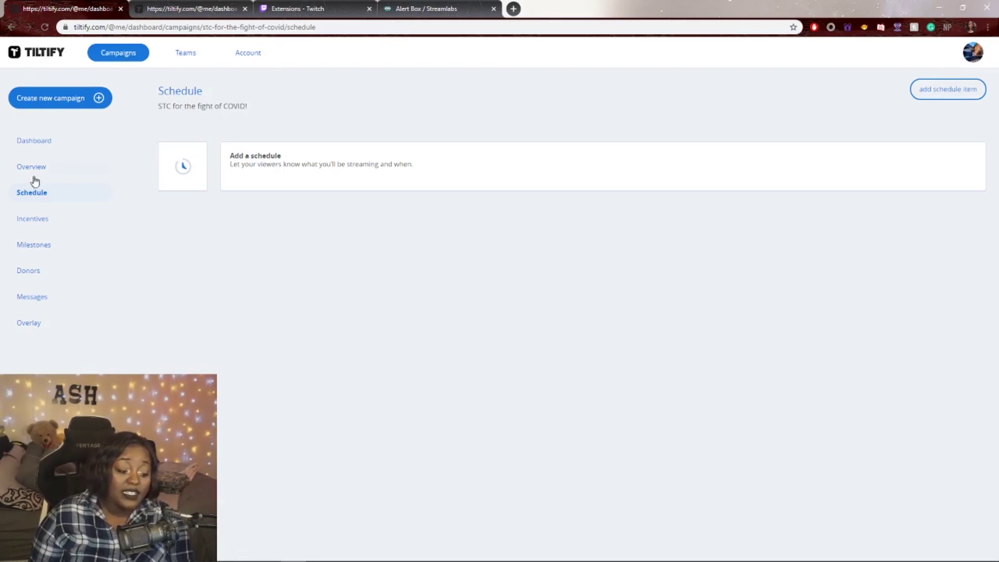